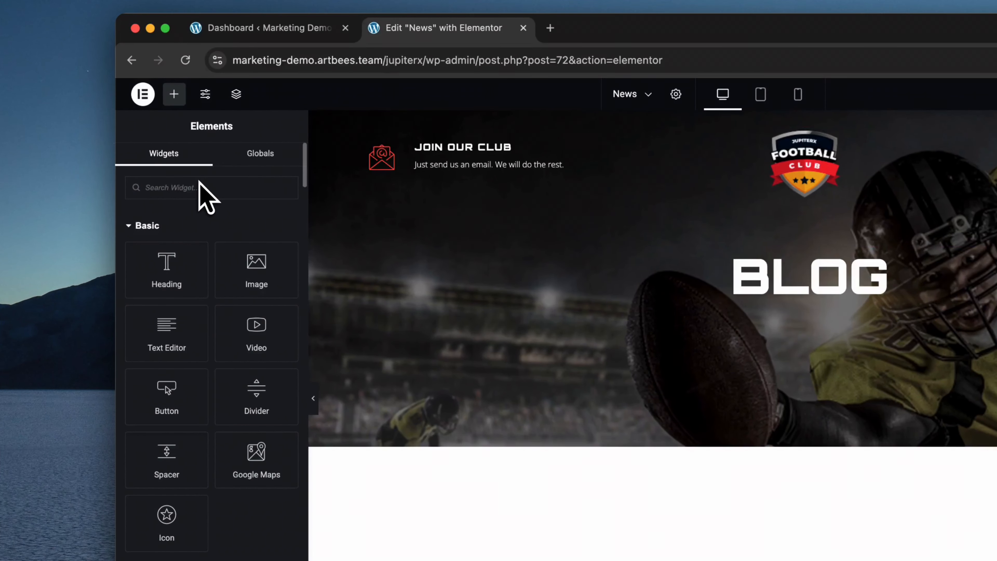
# - Find the JX-badged Posts widget with the search term "post" and place it in the empty section below the BLOG banner
pyautogui.click(200, 188)
pyautogui.write('post')
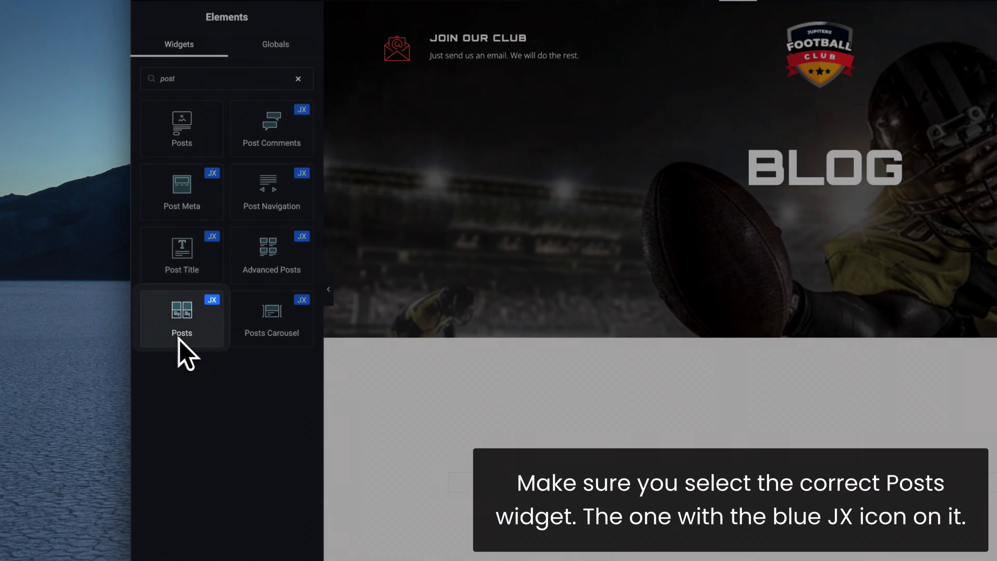
pyautogui.moveTo(177, 334); pyautogui.dragTo(391, 469)
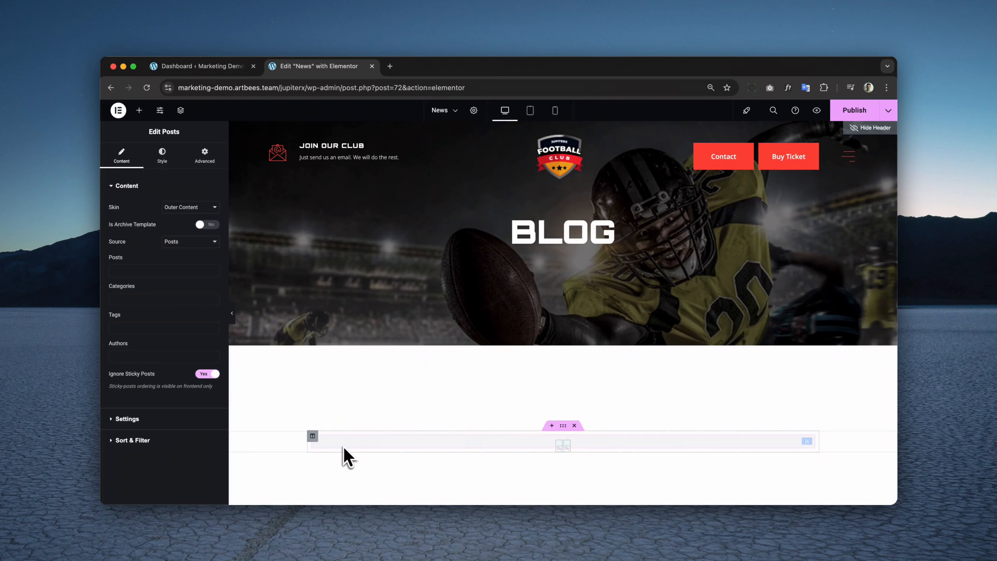
pyautogui.scroll(-10, 345, 456)
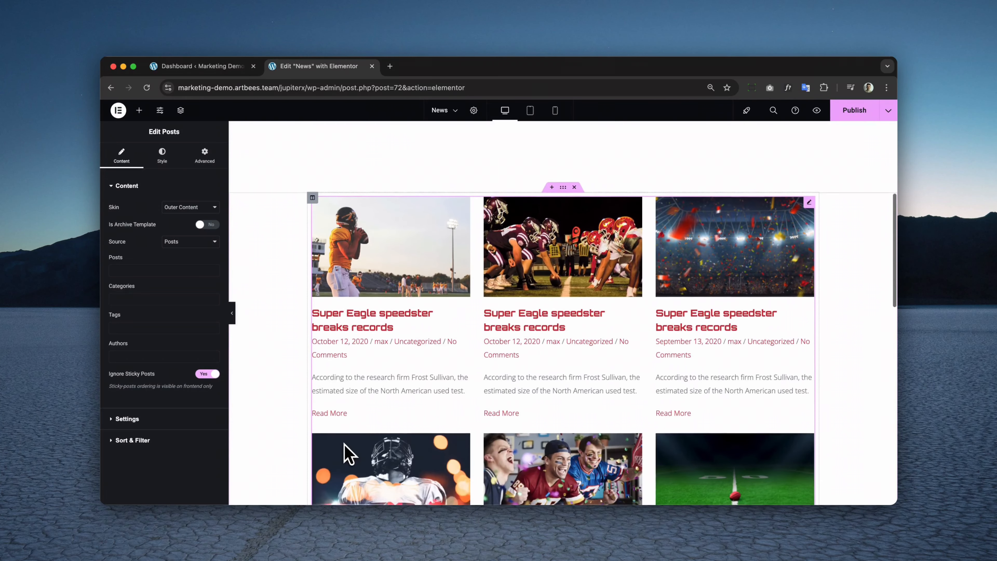
pyautogui.scroll(2, 422, 236)
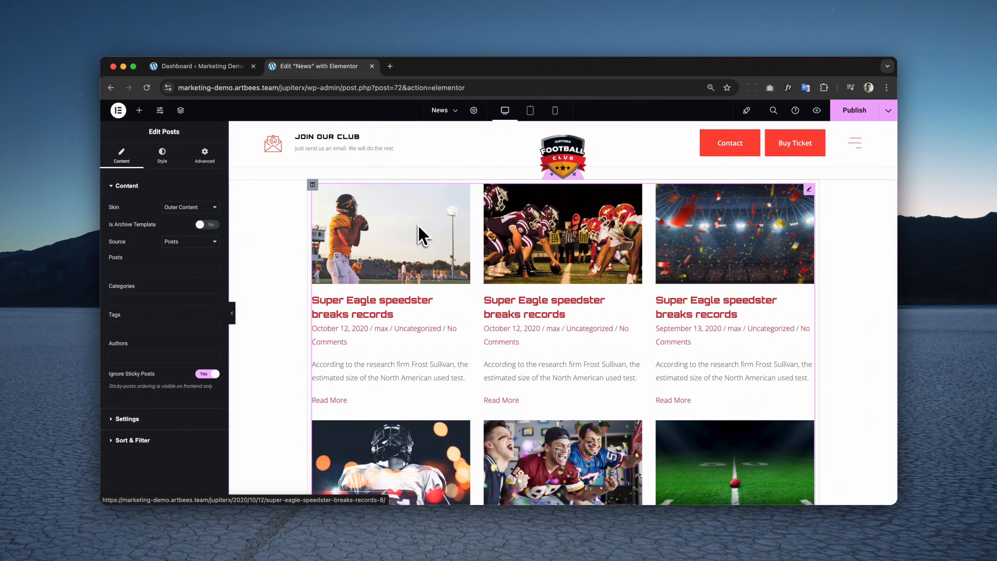
# - Try the Inner Content skin on the Posts widget and return it to Outer Content
pyautogui.click(198, 208)
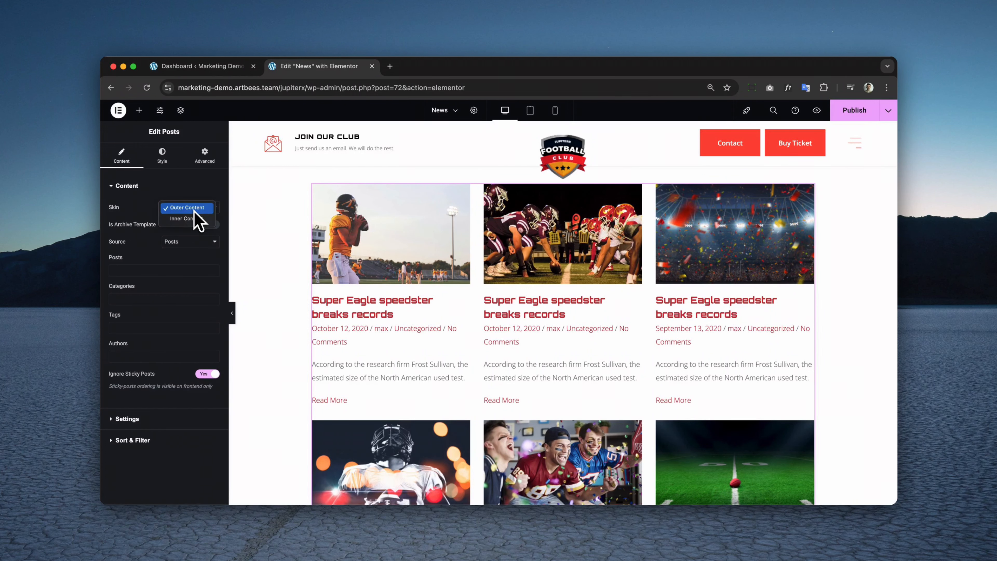
pyautogui.click(192, 219)
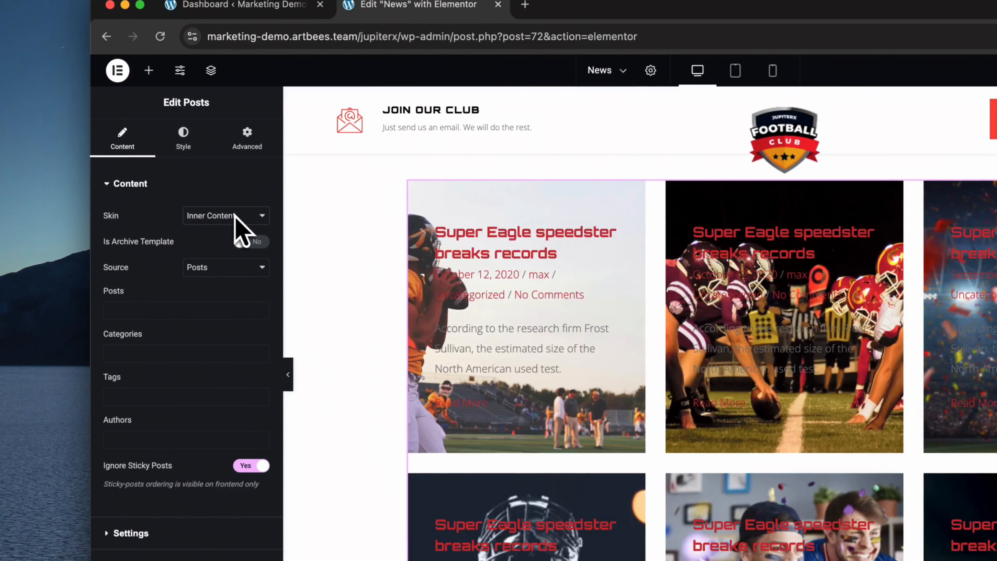
pyautogui.click(235, 212)
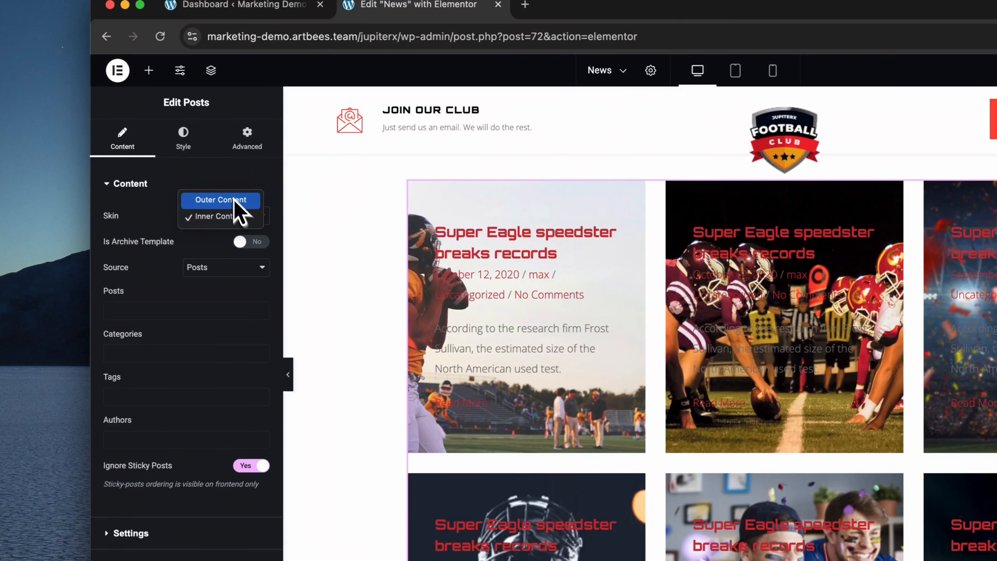
pyautogui.click(237, 200)
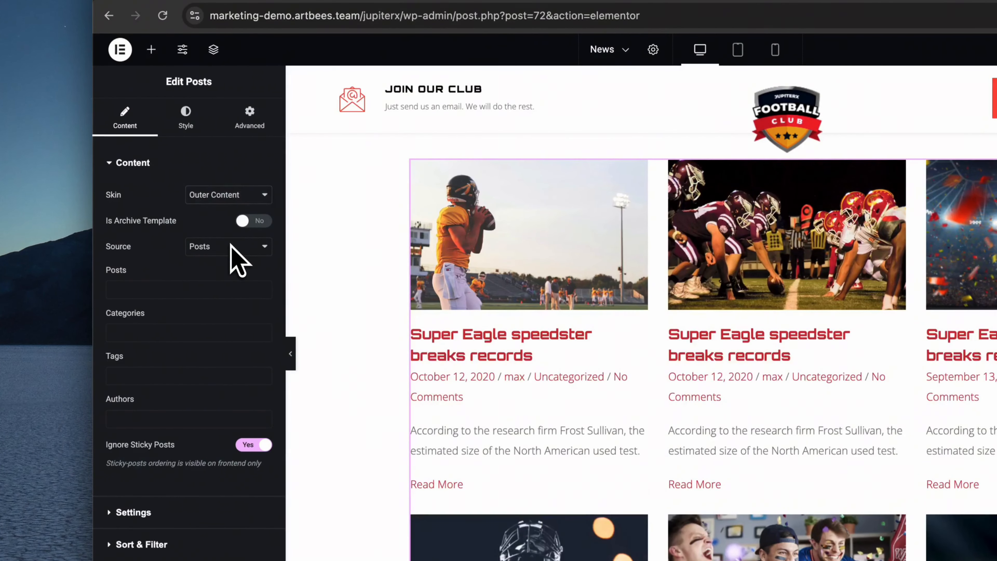
pyautogui.click(228, 244)
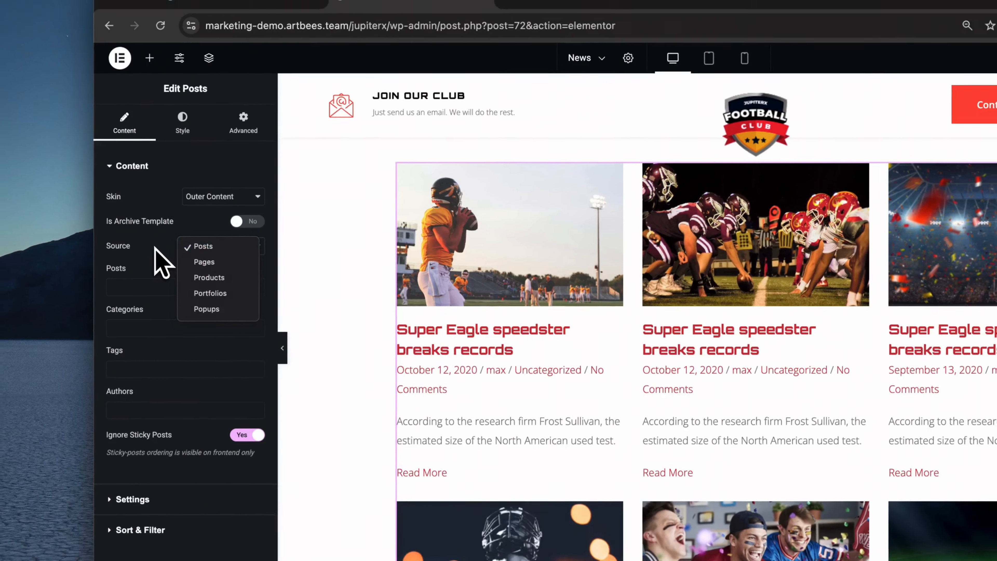
pyautogui.click(157, 247)
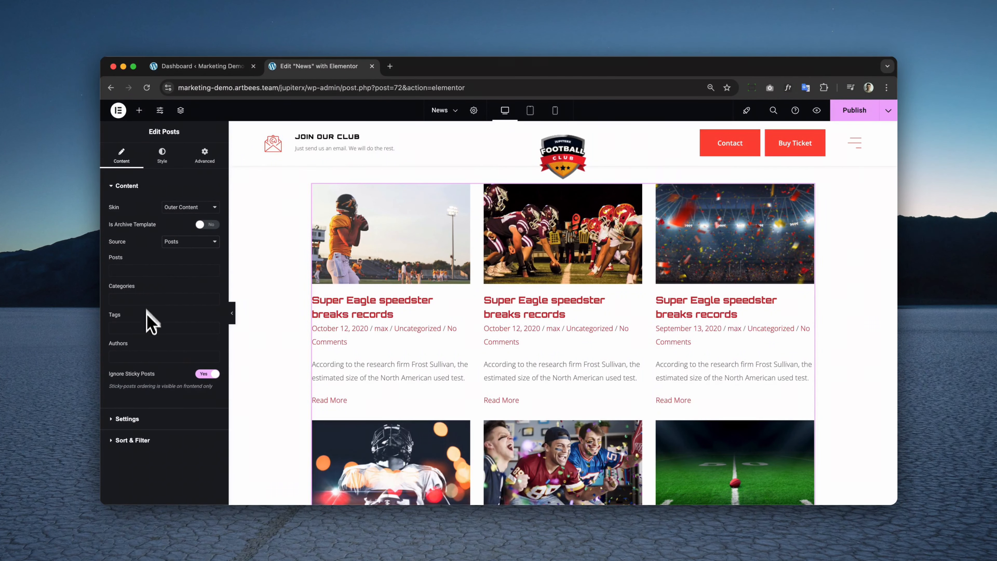
# - Open the Posts widget's display settings and keep Grid as the layout
pyautogui.click(142, 419)
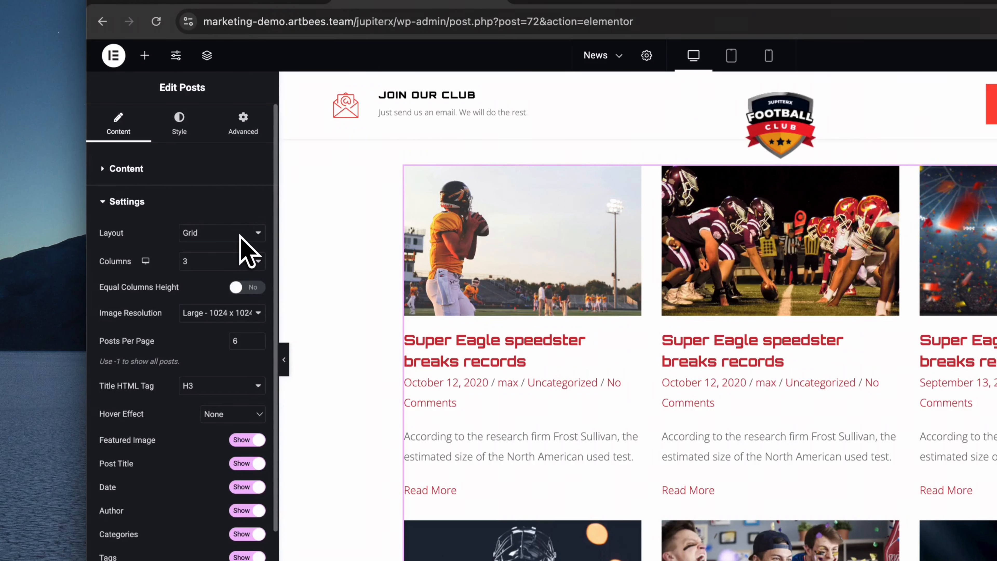
pyautogui.click(240, 235)
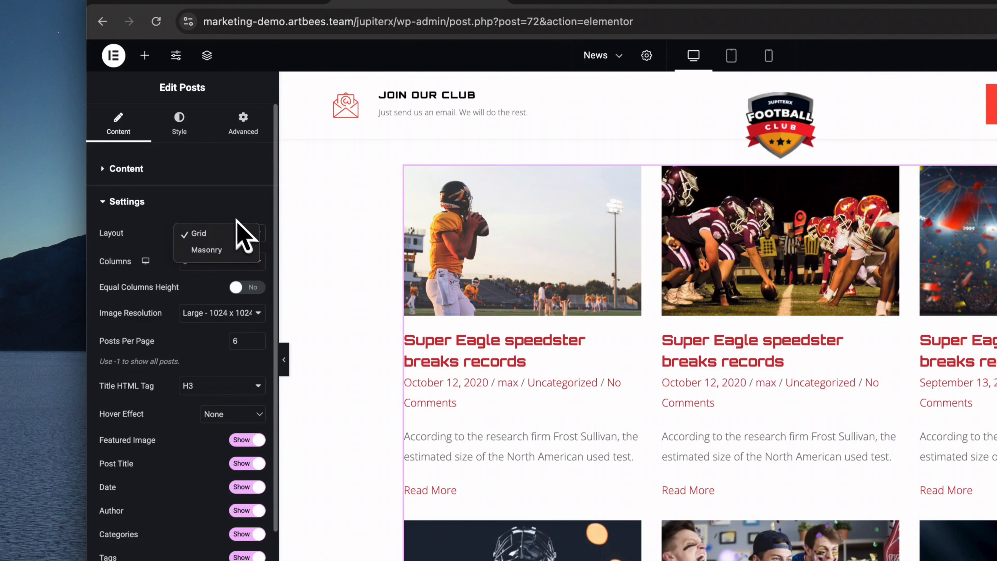
pyautogui.click(234, 233)
# - Try the posts grid with 5 and 2 columns and set it back to 3
pyautogui.click(226, 262)
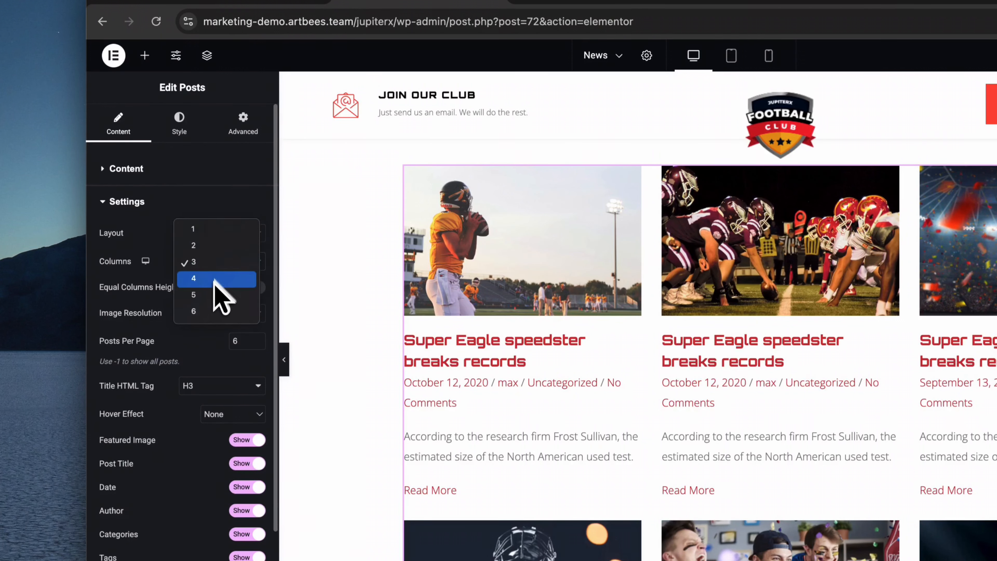
pyautogui.click(215, 296)
pyautogui.click(220, 261)
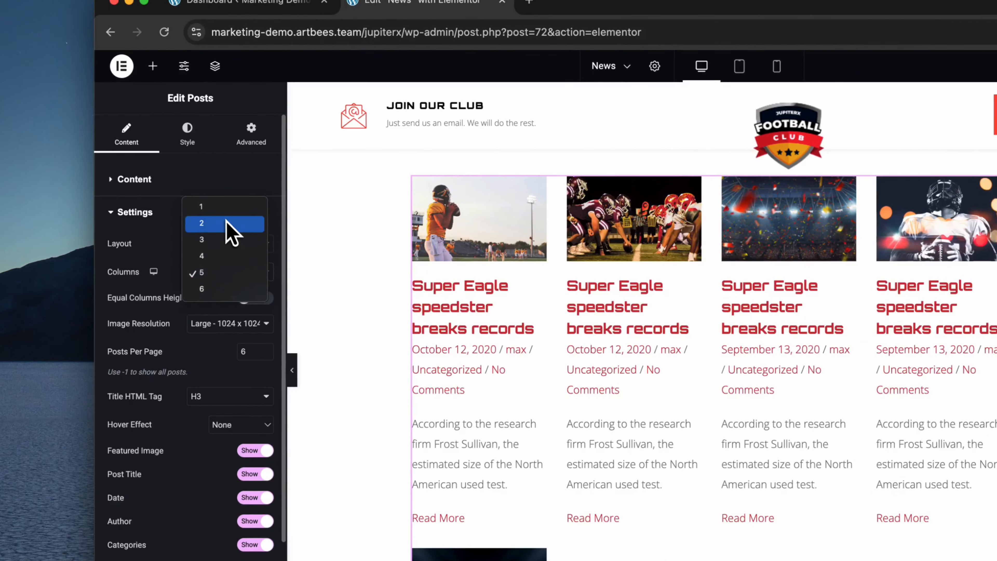
pyautogui.click(227, 223)
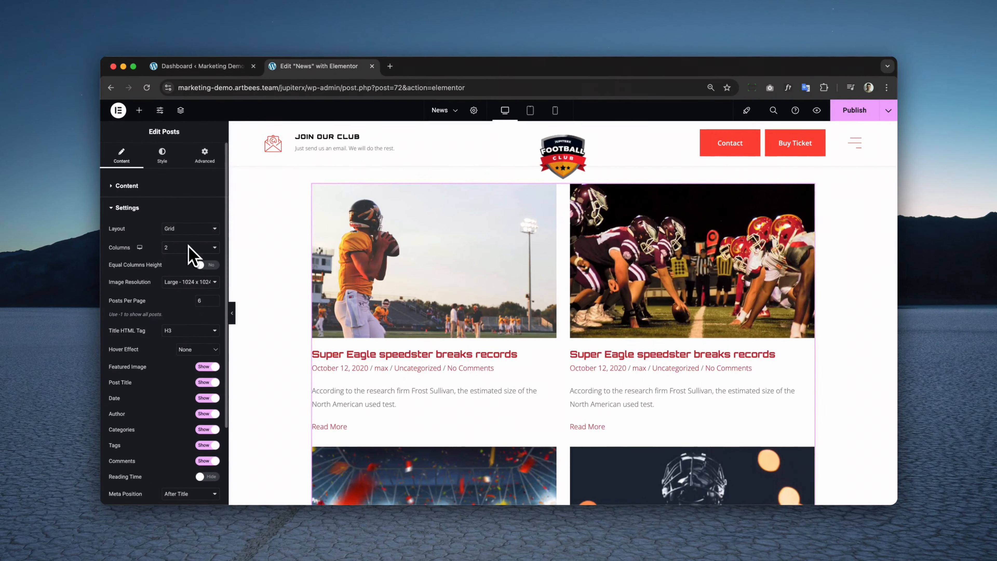
pyautogui.click(193, 250)
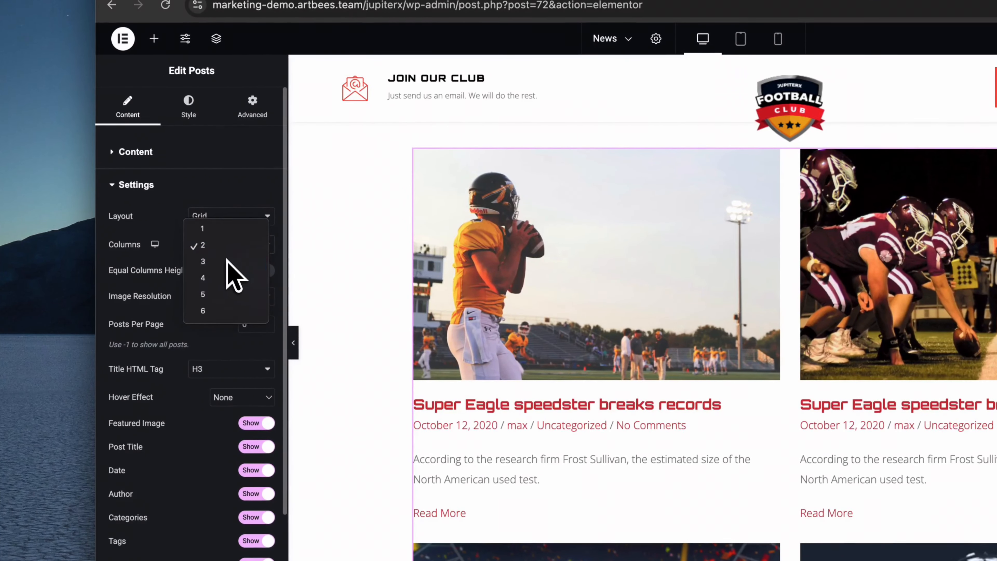
pyautogui.click(187, 259)
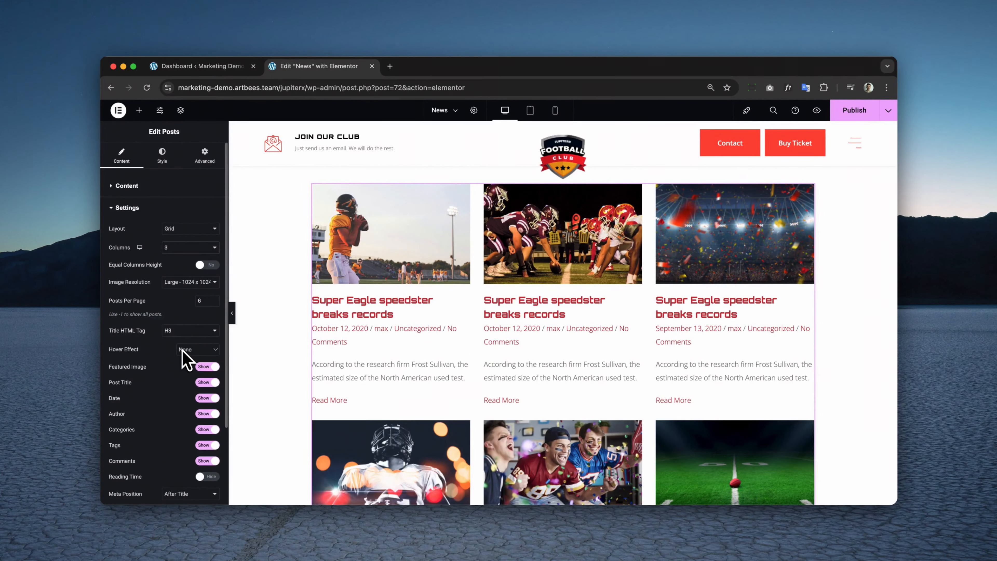
# - Try the Grow and Shrink hover effects on the posts and reset the effect to None
pyautogui.click(184, 350)
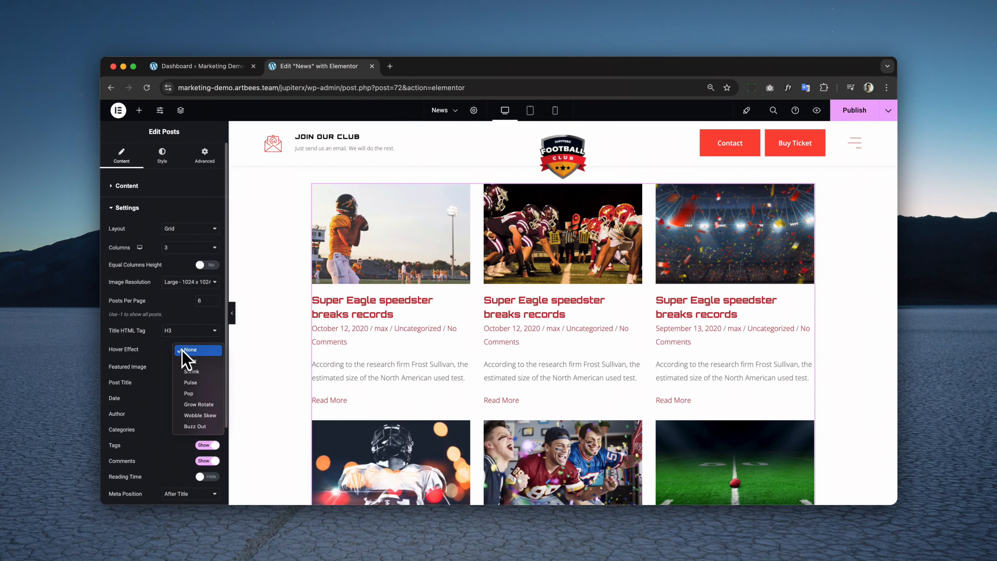
pyautogui.click(190, 363)
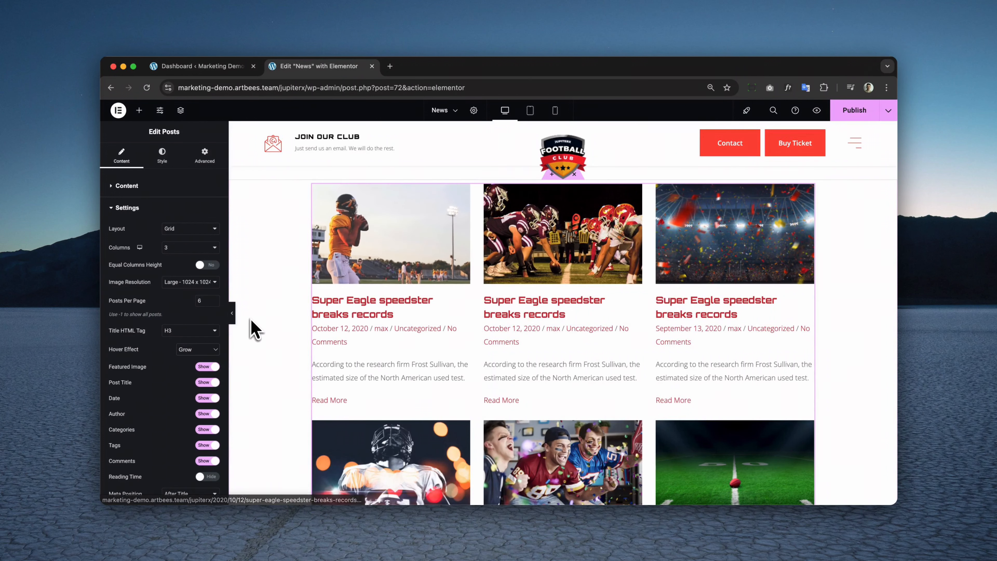
pyautogui.click(204, 349)
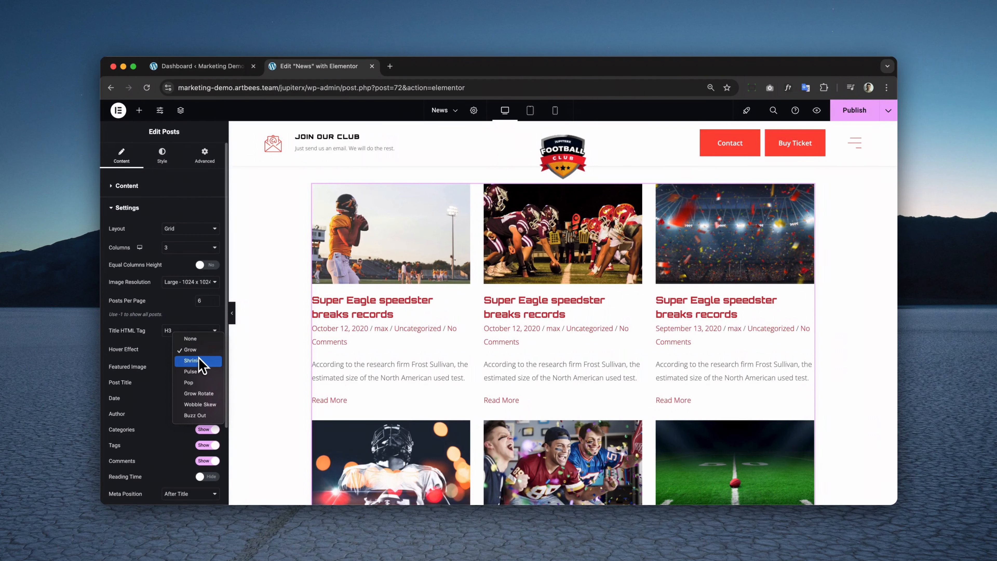
pyautogui.click(201, 360)
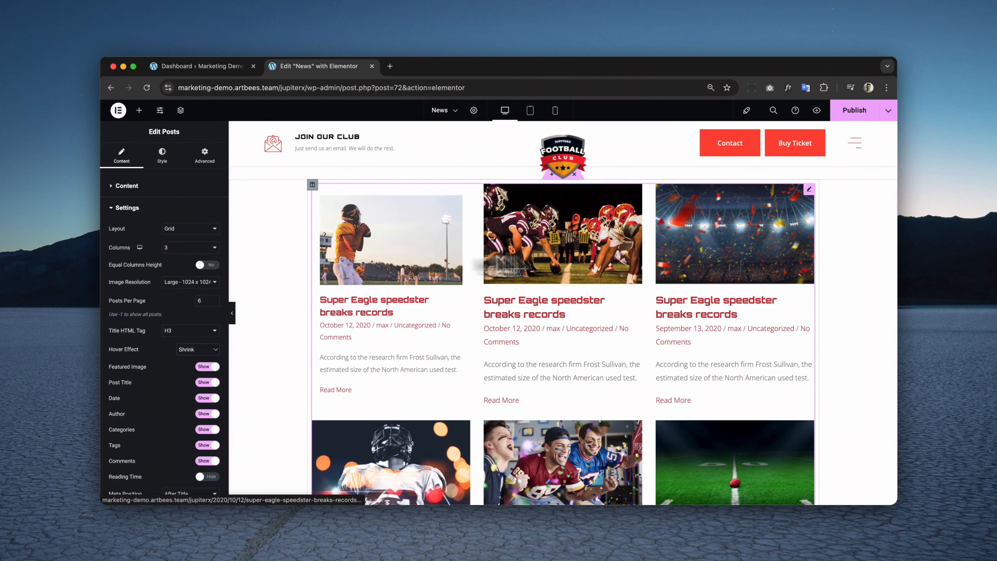
pyautogui.click(206, 354)
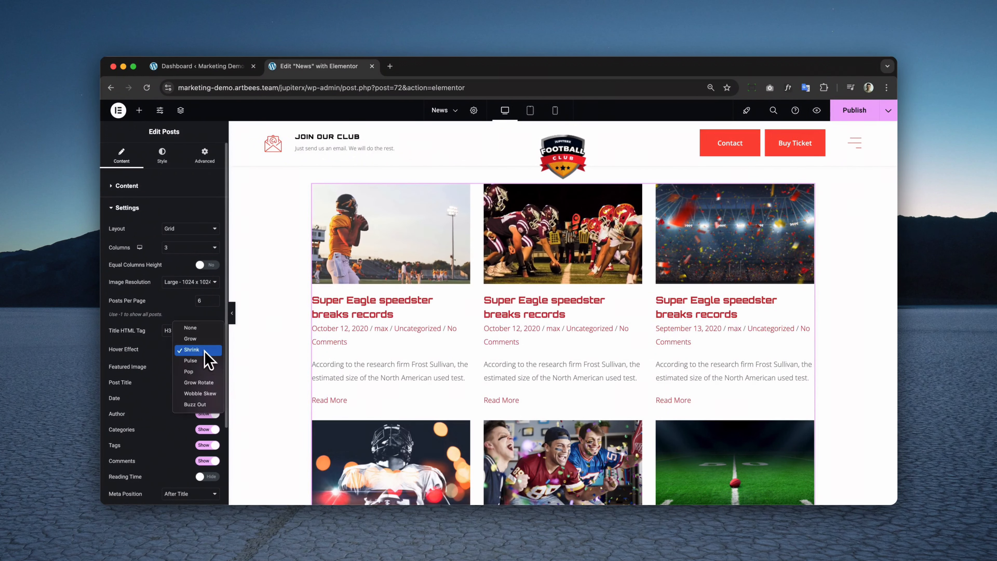
pyautogui.click(210, 328)
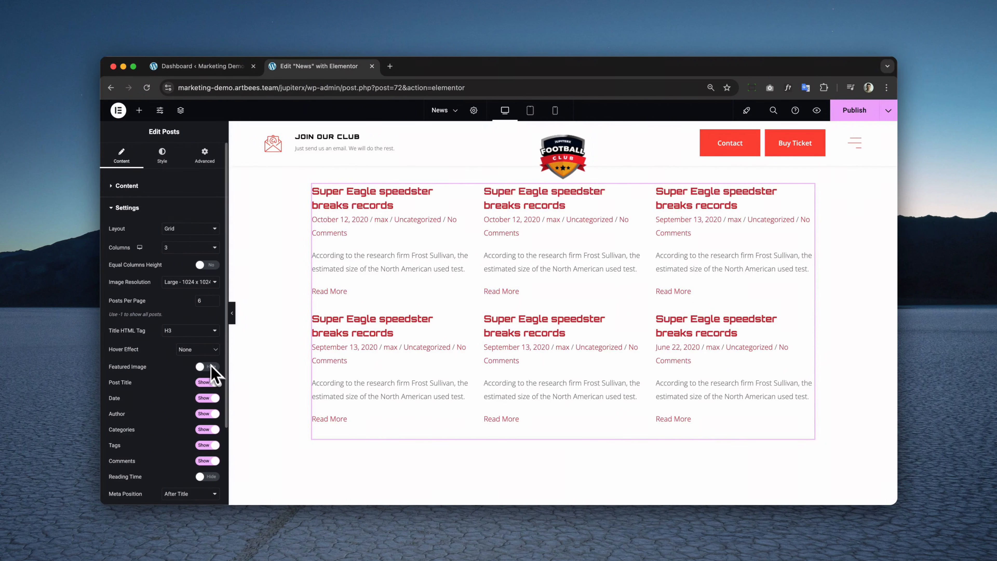
# - Show the posts' featured image and hide their date, author and categories
pyautogui.click(211, 367)
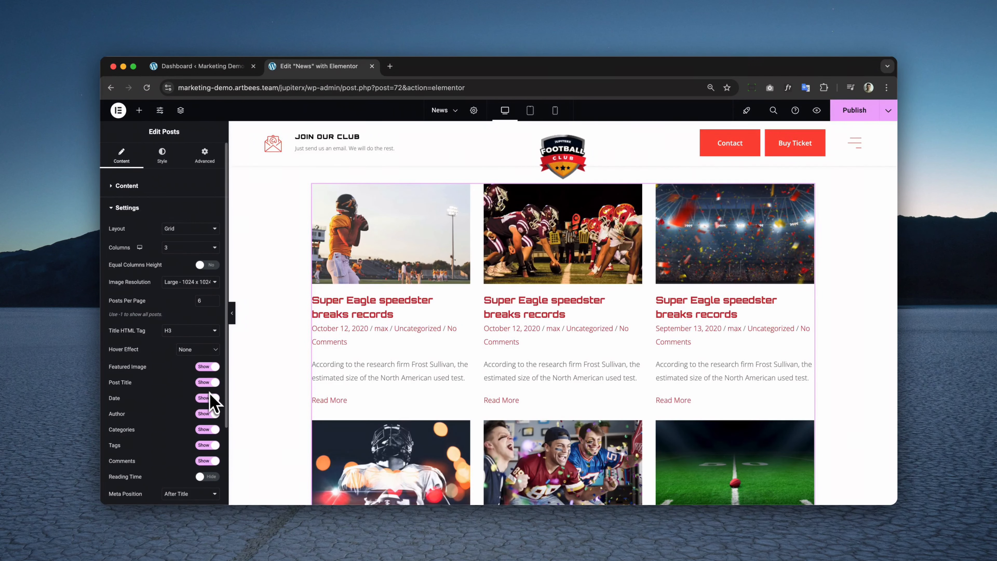
pyautogui.click(209, 398)
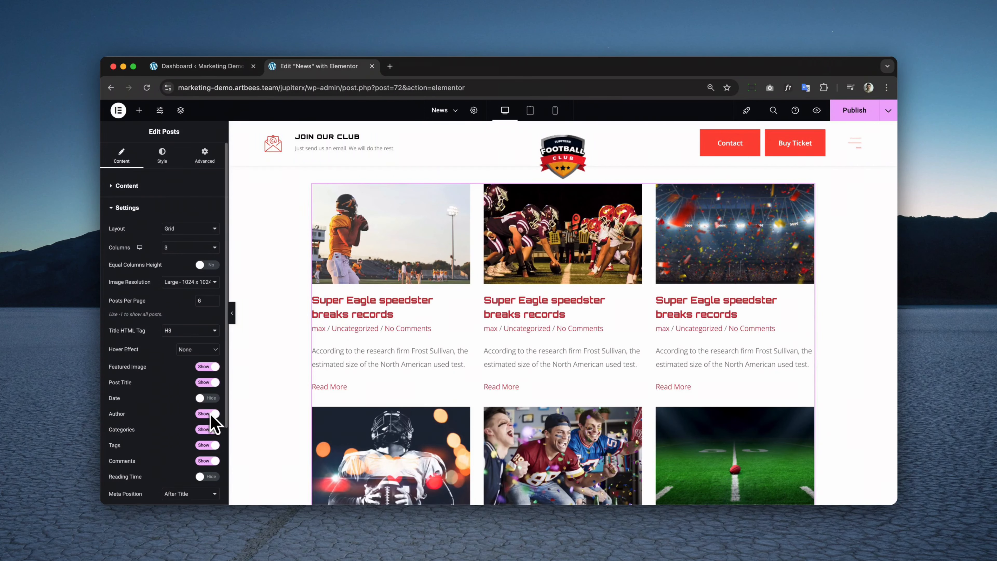
pyautogui.click(209, 414)
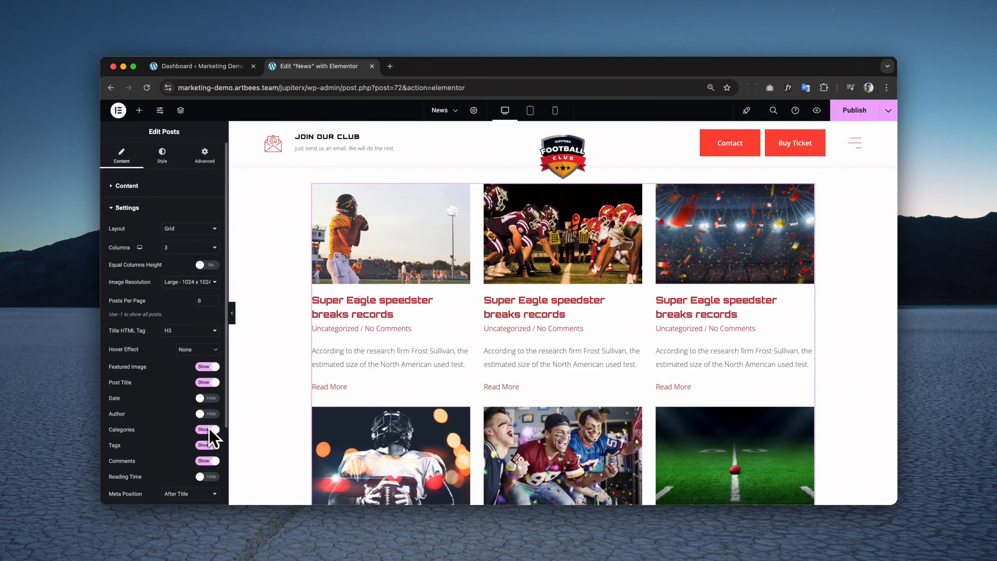
pyautogui.click(208, 429)
# - Sort the posts by Date in ascending (ASC) order
pyautogui.scroll(-3, 211, 434)
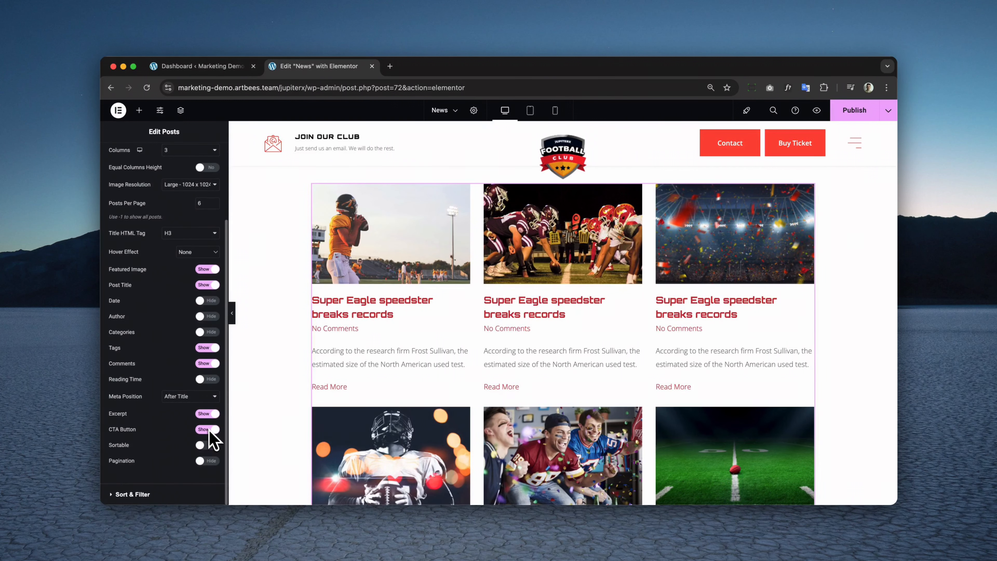
pyautogui.click(142, 494)
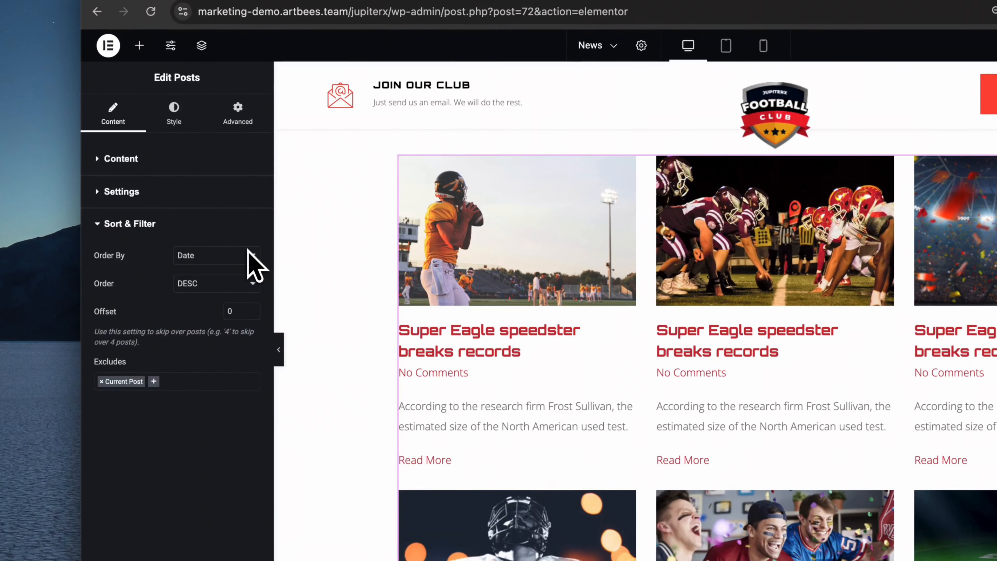
pyautogui.click(247, 251)
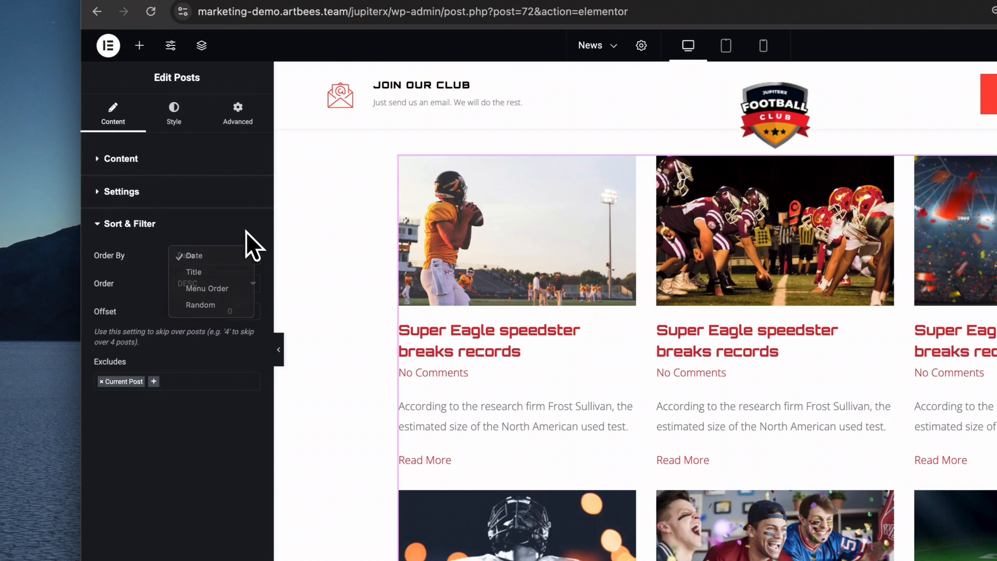
pyautogui.click(245, 241)
pyautogui.click(245, 282)
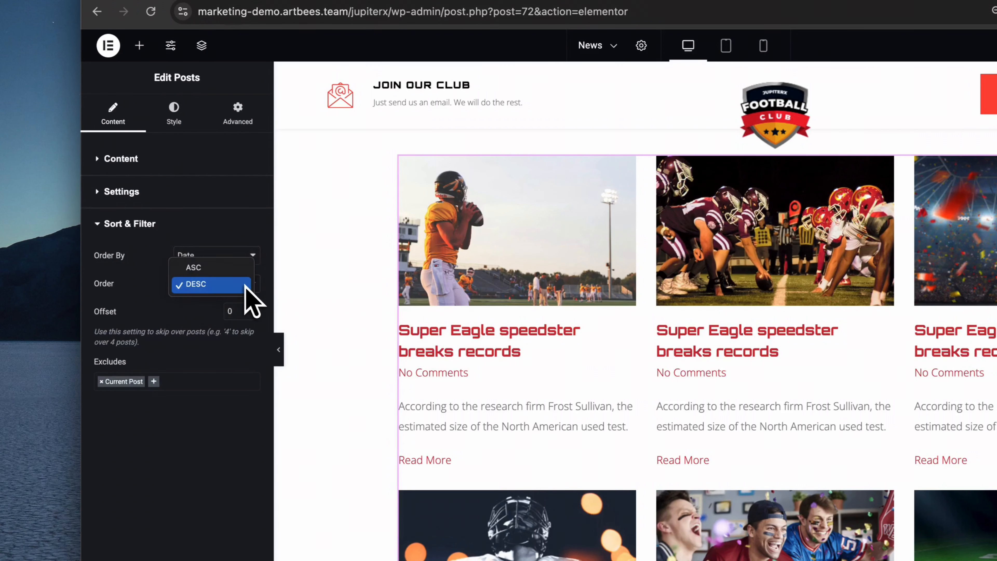
pyautogui.click(246, 271)
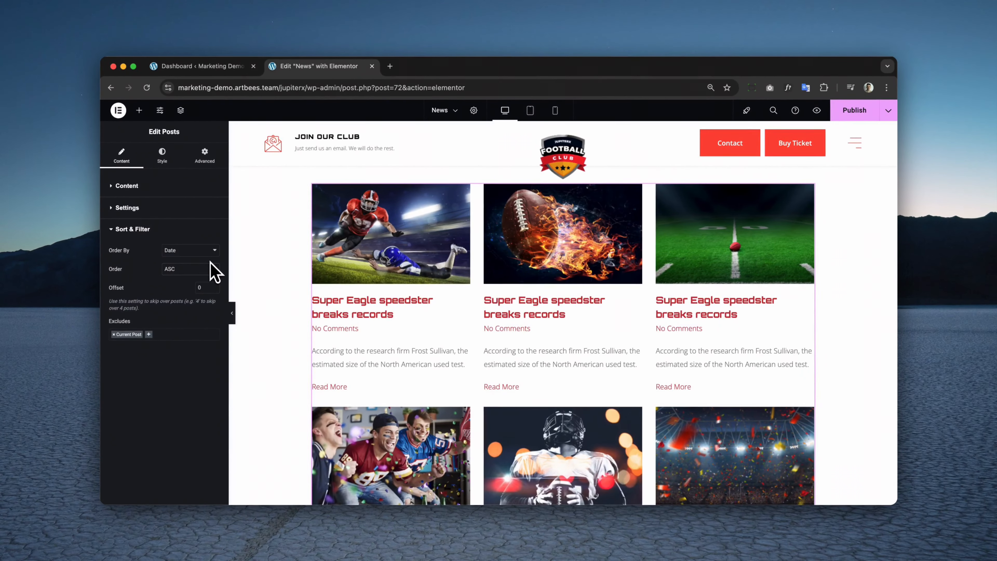